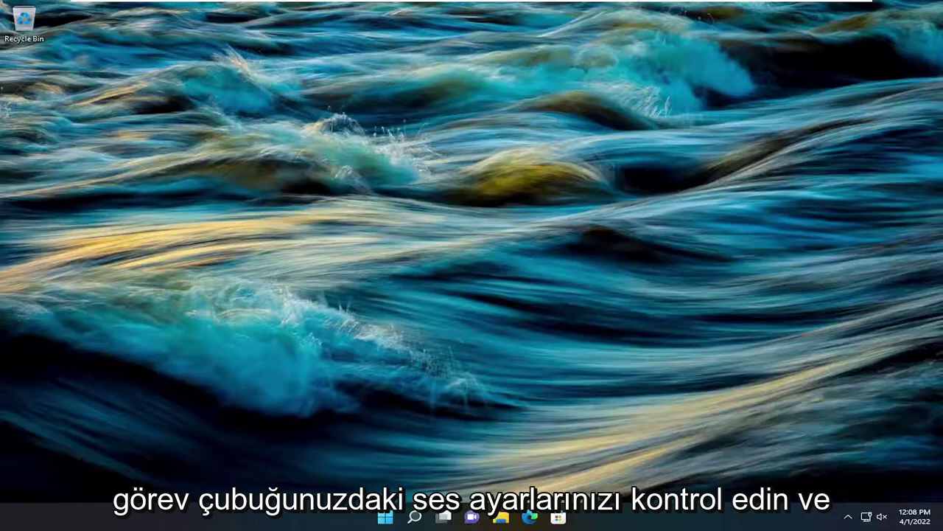
# Check the sound volume slider in the taskbar's quick settings, then dismiss them.
pyautogui.click(882, 517)
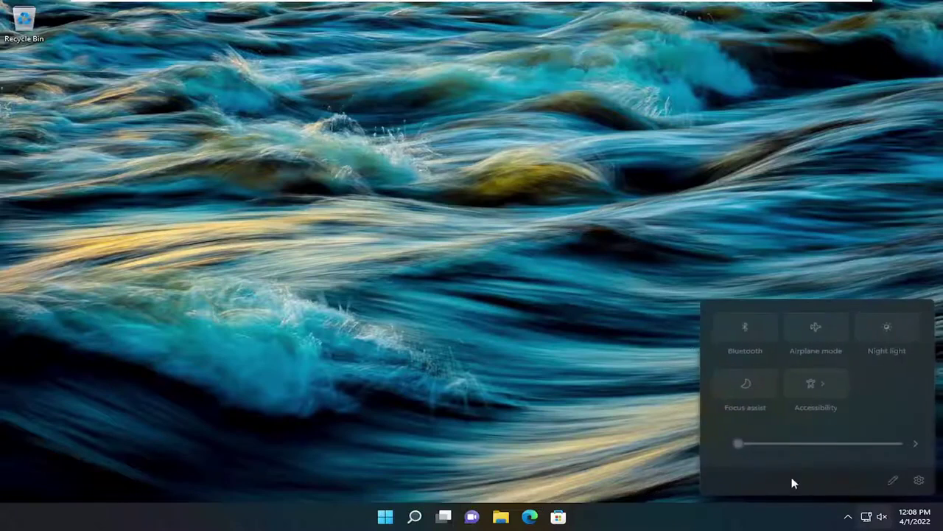
pyautogui.moveTo(748, 441)
pyautogui.mouseDown()
pyautogui.moveTo(851, 446)
pyautogui.moveTo(730, 446)
pyautogui.mouseUp()
pyautogui.click(513, 357)
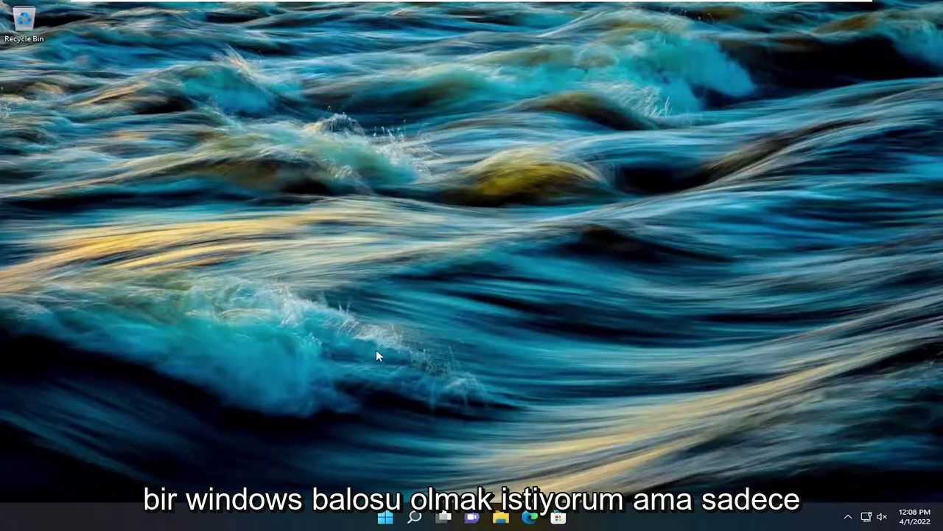
# Search for "troubleshoot", open Troubleshoot settings and show the list of other troubleshooters.
pyautogui.click(415, 518)
pyautogui.write('troublesh')
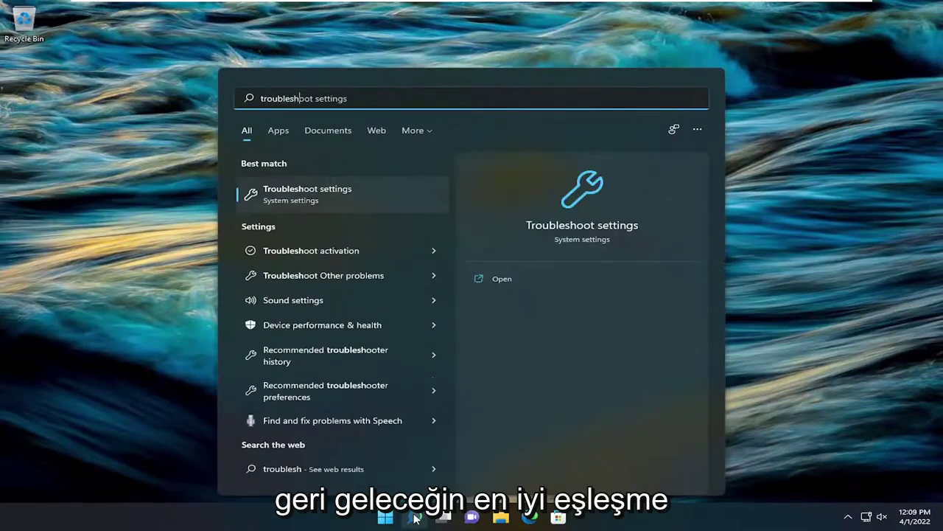
pyautogui.write('oot')
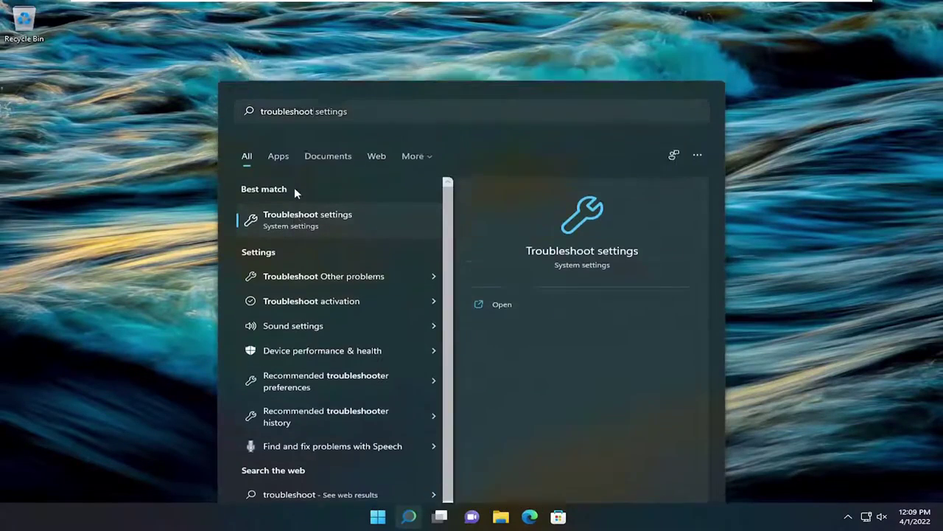
pyautogui.click(294, 190)
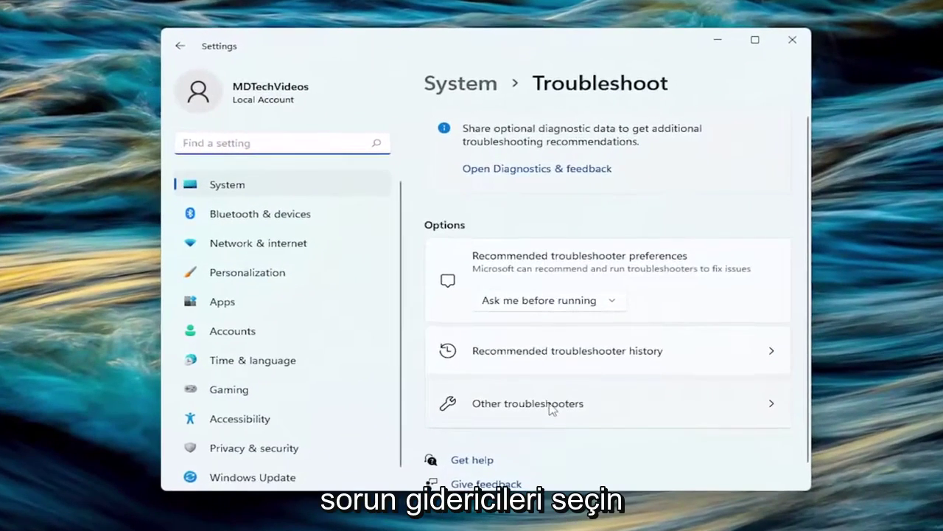
pyautogui.click(552, 409)
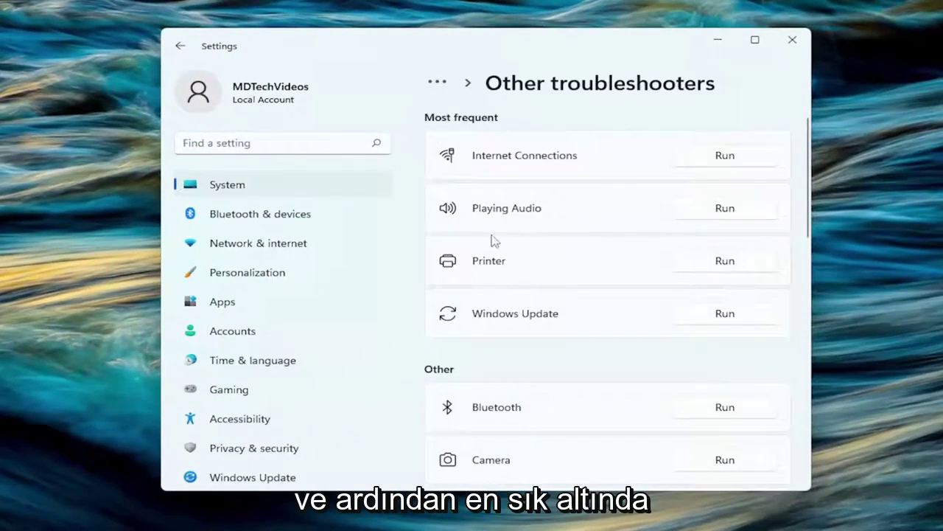
# Run the Playing Audio troubleshooter, choosing to open Audio Enhancements, accepting the Speakers properties and finishing without the Volume Mixer.
pyautogui.click(727, 213)
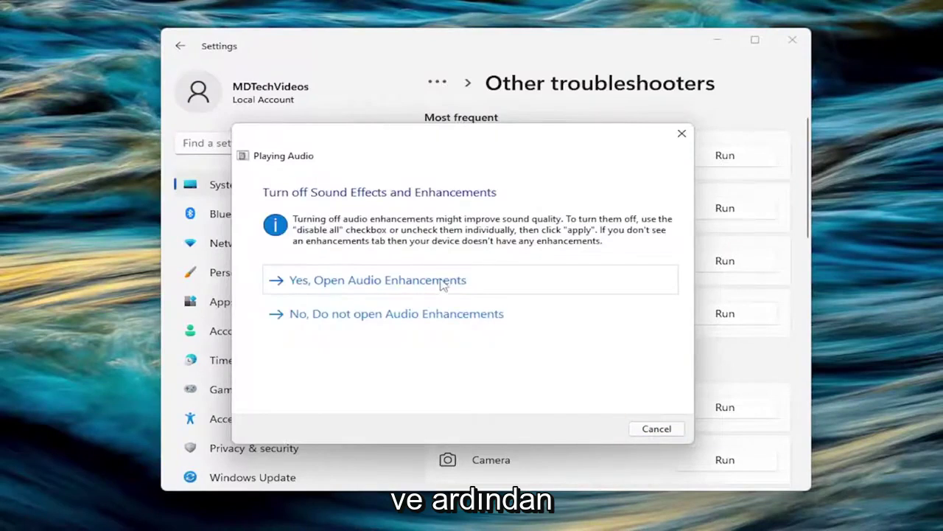
pyautogui.click(431, 286)
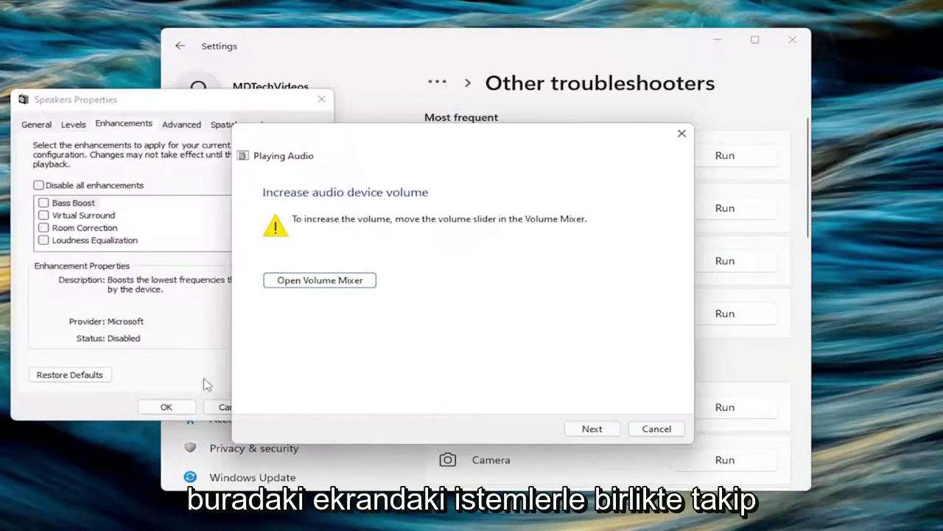
pyautogui.click(166, 407)
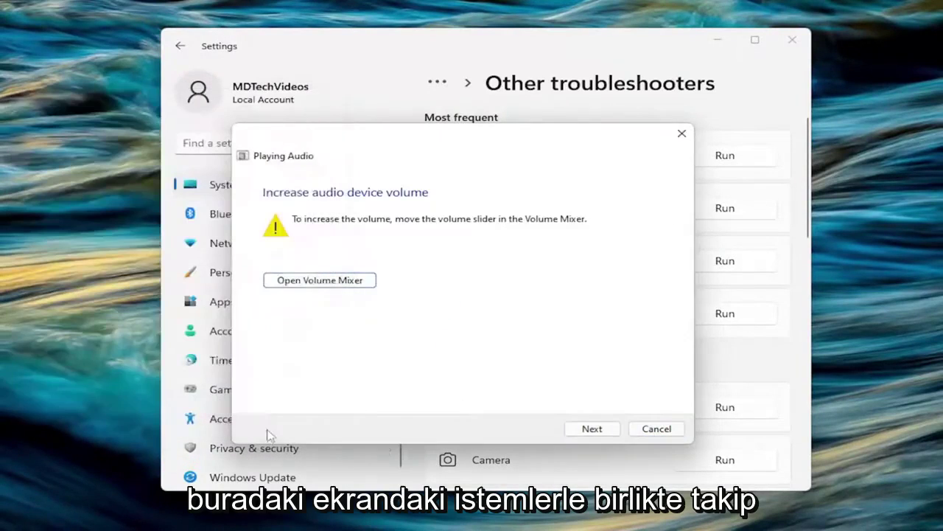
pyautogui.click(610, 434)
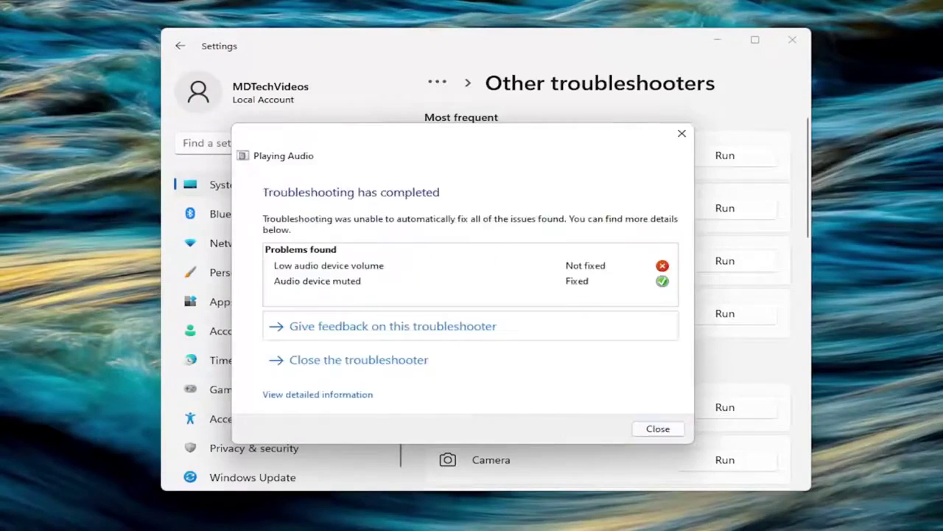
pyautogui.click(658, 429)
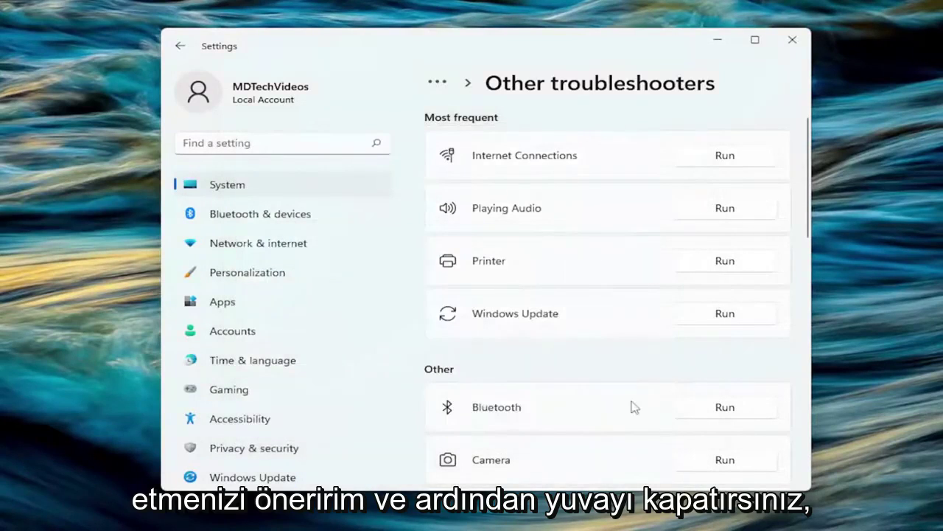
# Run the Recording Audio troubleshooter, then close it and the Settings window.
pyautogui.scroll(-1, 623, 339)
pyautogui.scroll(-2, 447, 222)
pyautogui.scroll(-5, 514, 247)
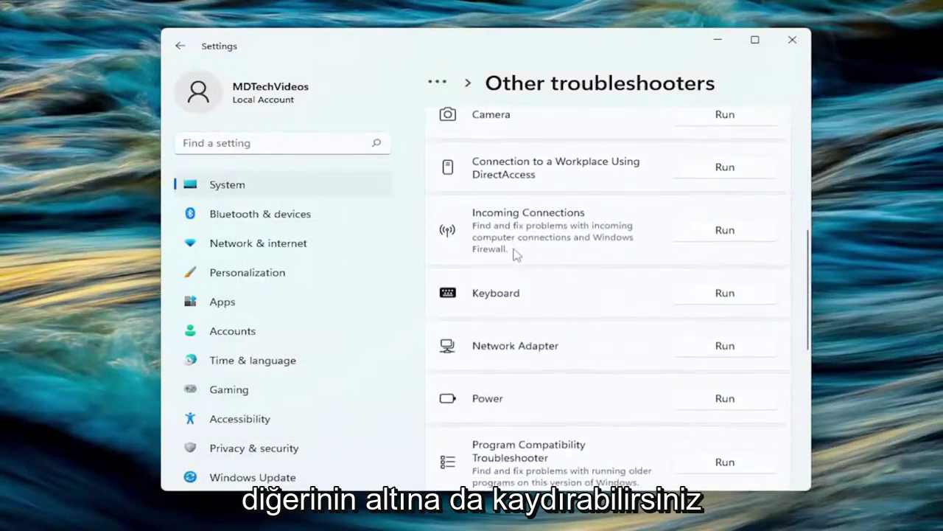
pyautogui.scroll(-2, 516, 261)
pyautogui.scroll(-2, 516, 261)
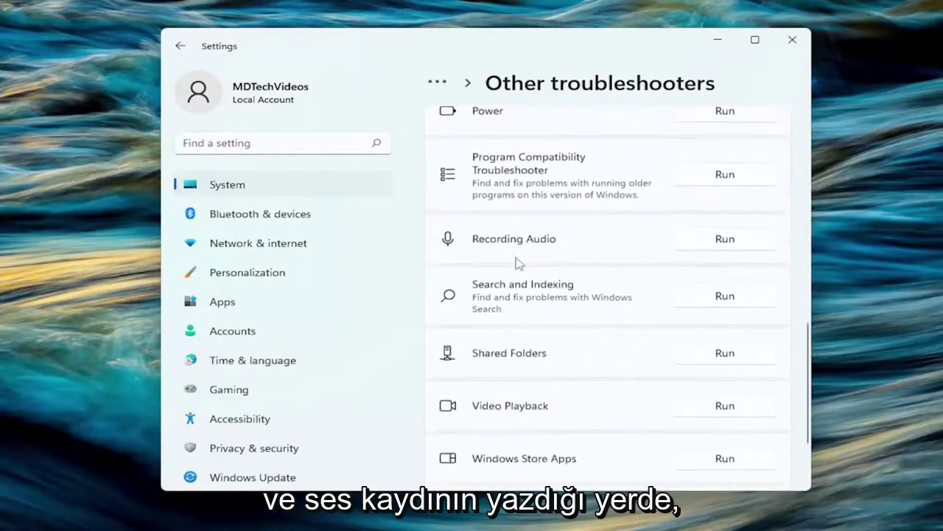
pyautogui.scroll(1, 516, 261)
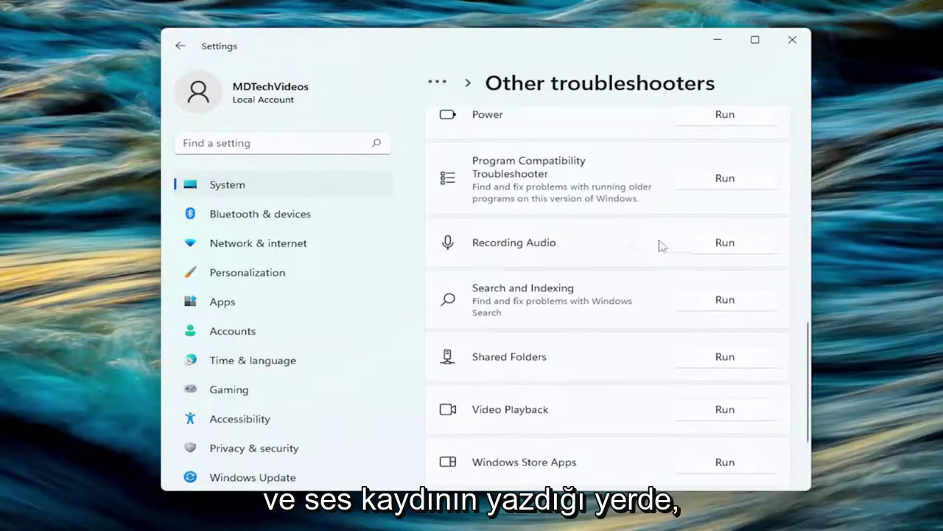
pyautogui.click(734, 251)
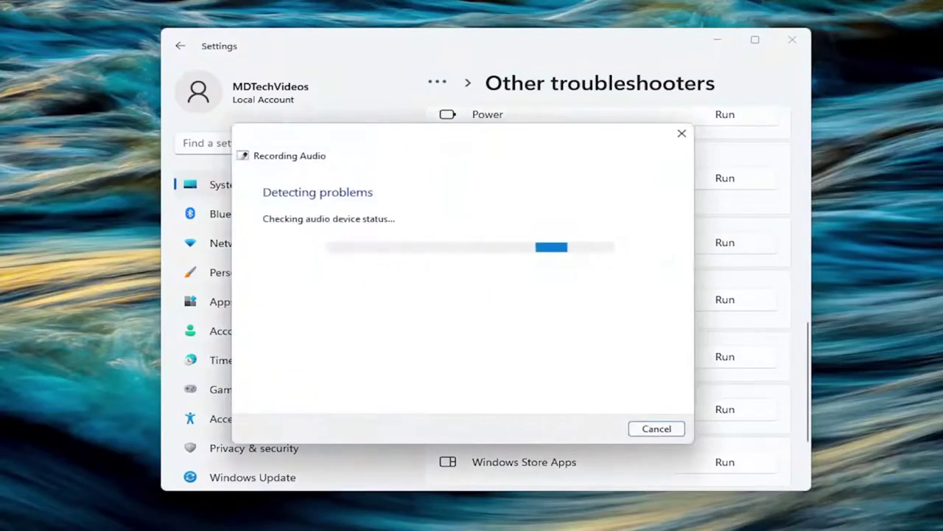
pyautogui.click(654, 428)
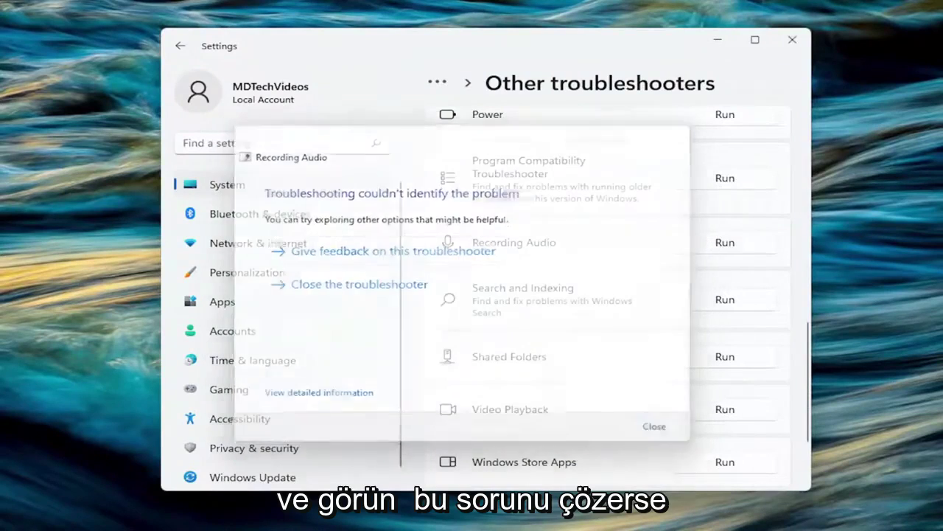
pyautogui.click(787, 40)
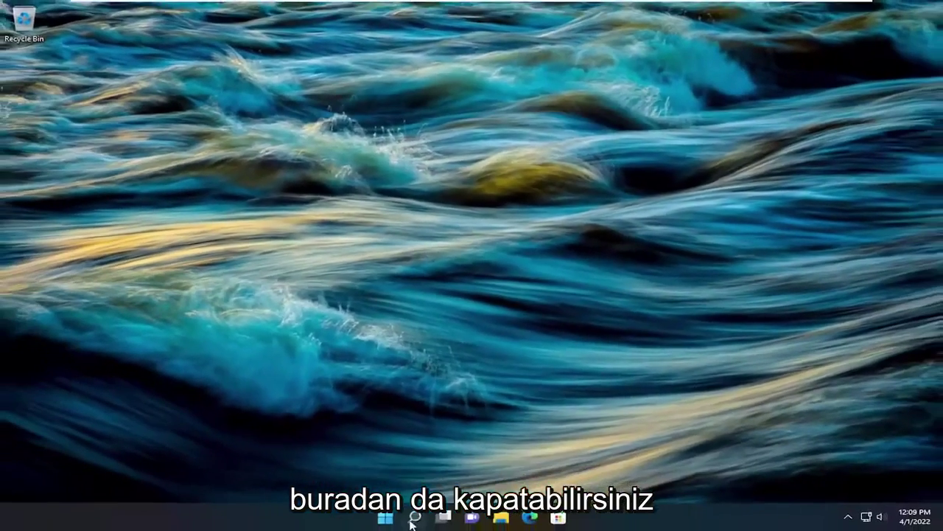
# Search for and open Device Manager, collapse System devices and expand Audio inputs and outputs.
pyautogui.click(412, 518)
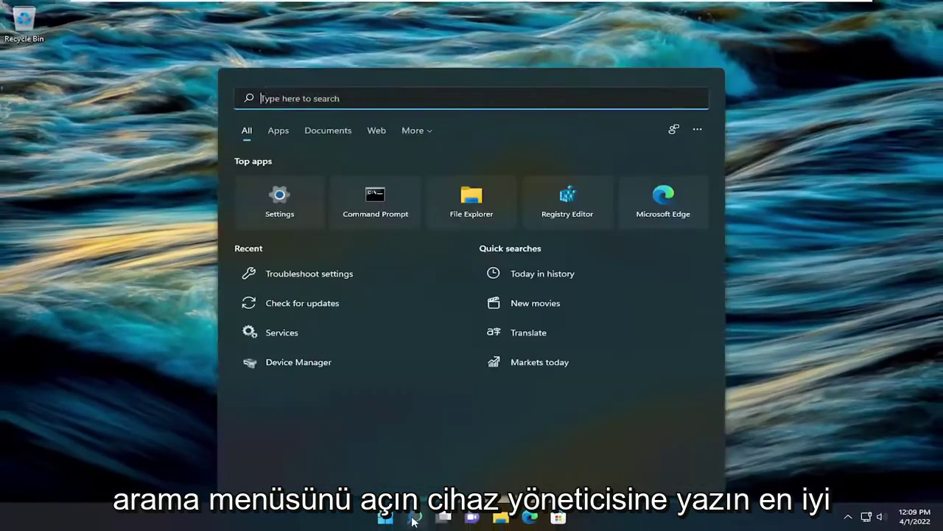
pyautogui.write('device manager')
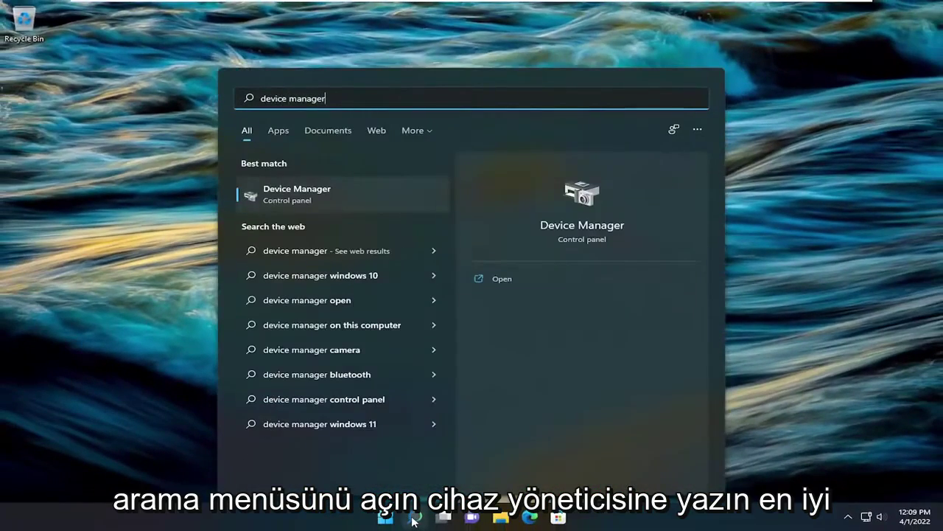
pyautogui.click(311, 195)
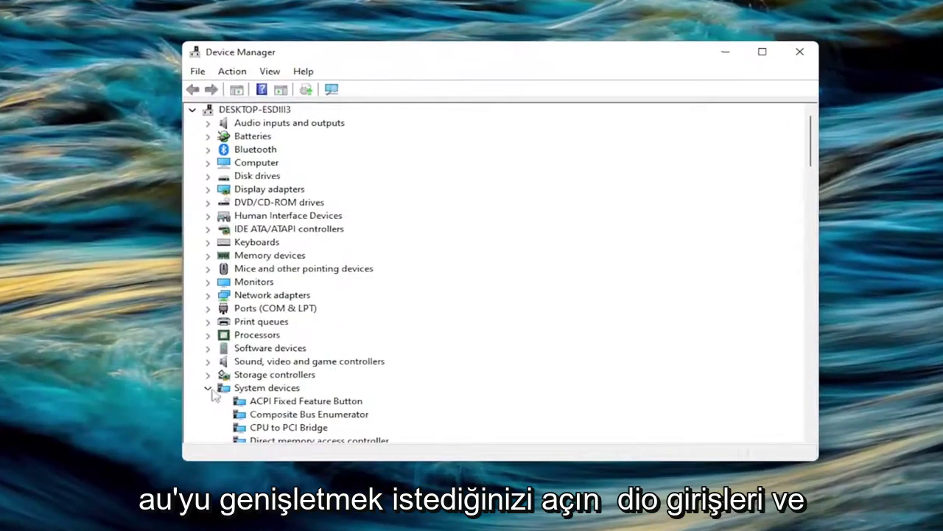
pyautogui.click(208, 388)
pyautogui.click(288, 124)
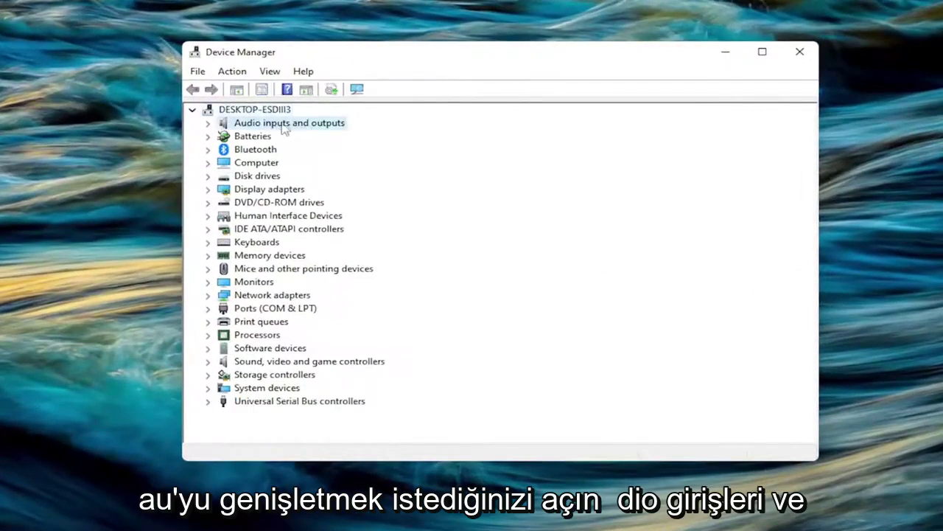
pyautogui.doubleClick(293, 125)
pyautogui.click(281, 151)
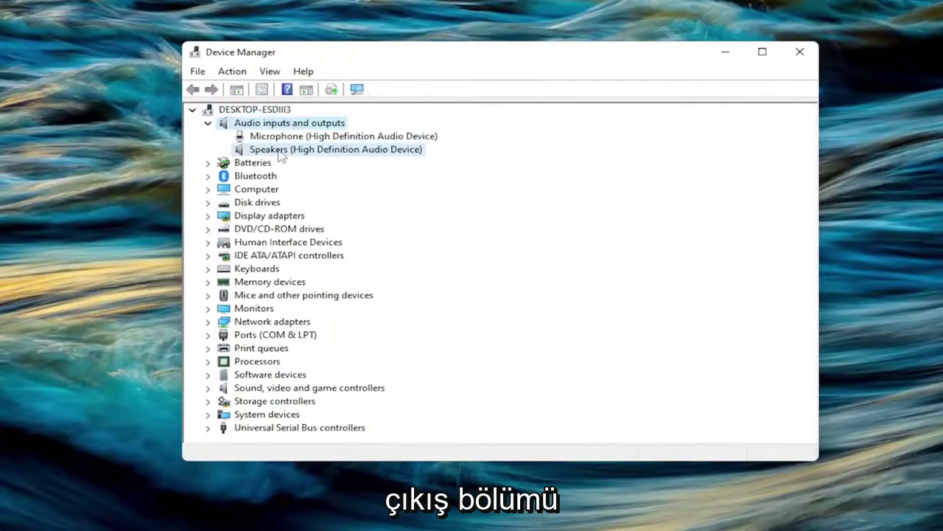
# Start a driver update for the Speakers device, browsing the computer and picking from the list of available drivers.
pyautogui.rightClick(282, 153)
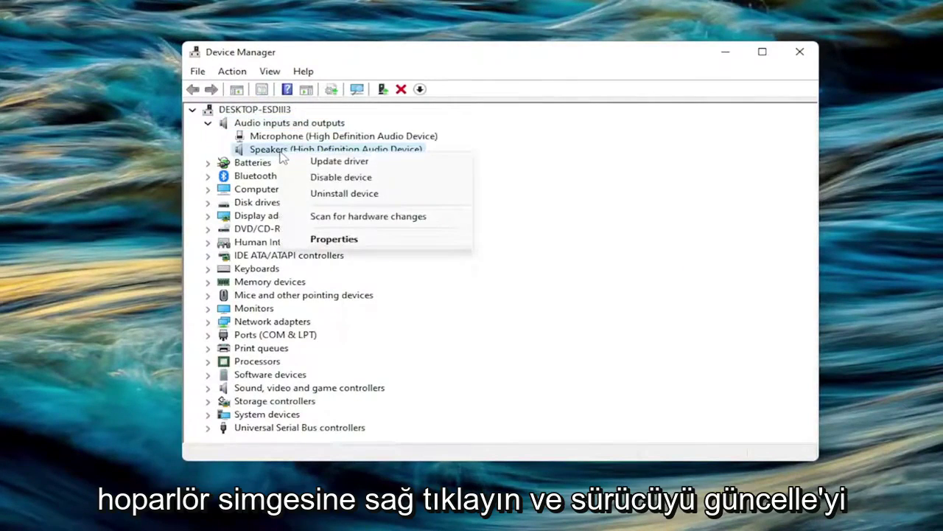
pyautogui.click(328, 164)
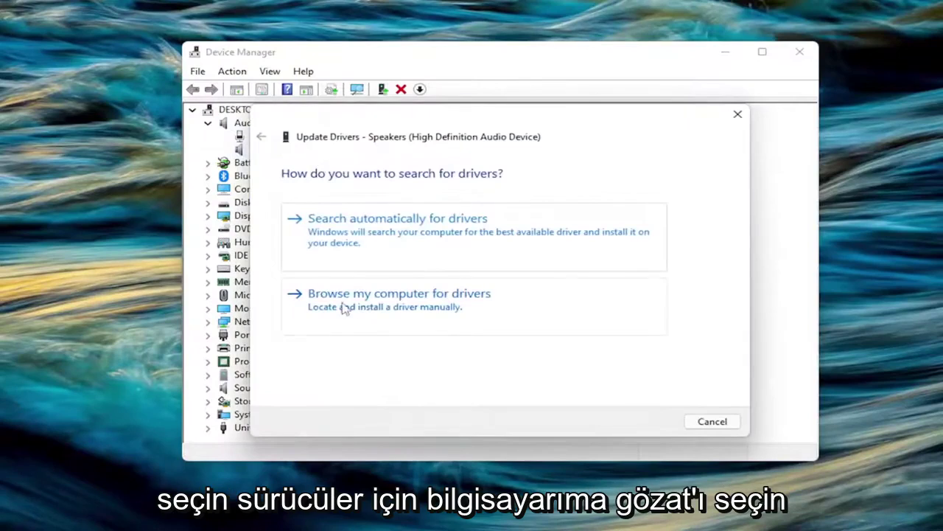
pyautogui.click(385, 307)
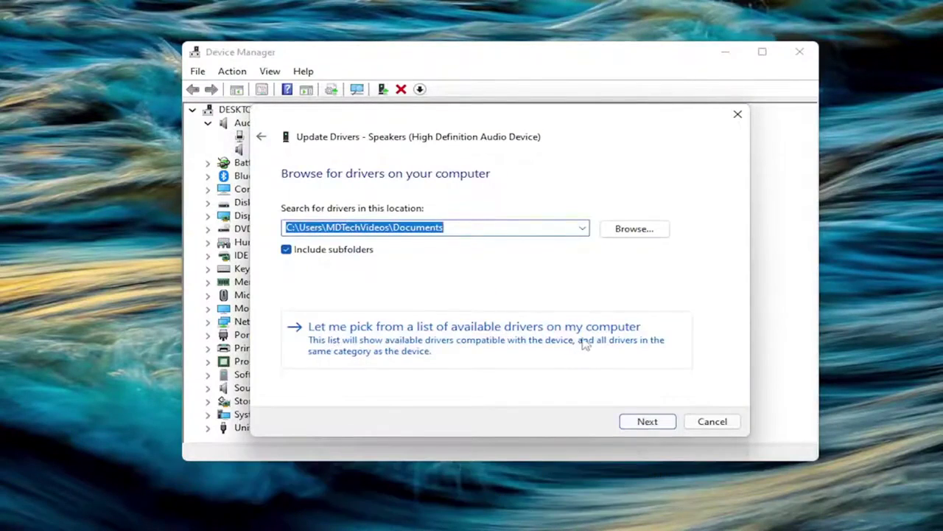
pyautogui.click(504, 349)
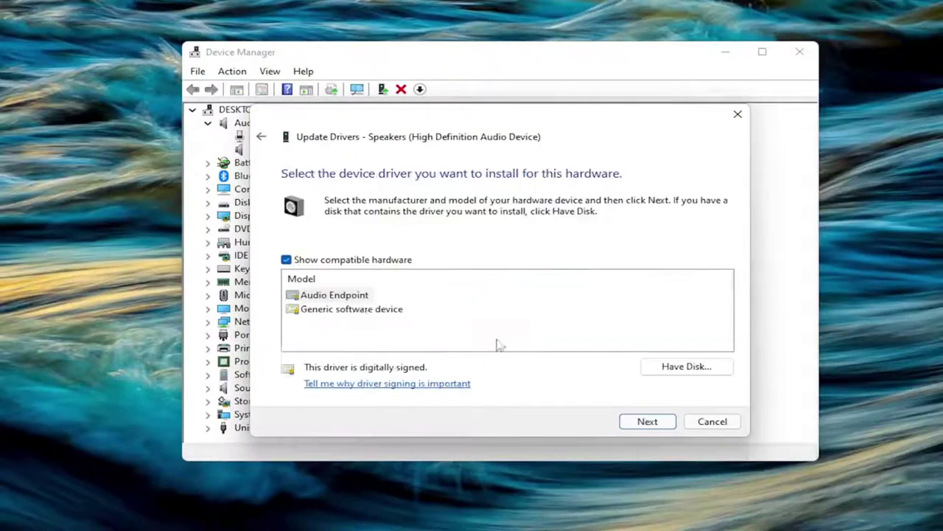
# Install the Audio Endpoint driver for the speakers, then close the update wizard and Device Manager.
pyautogui.click(339, 294)
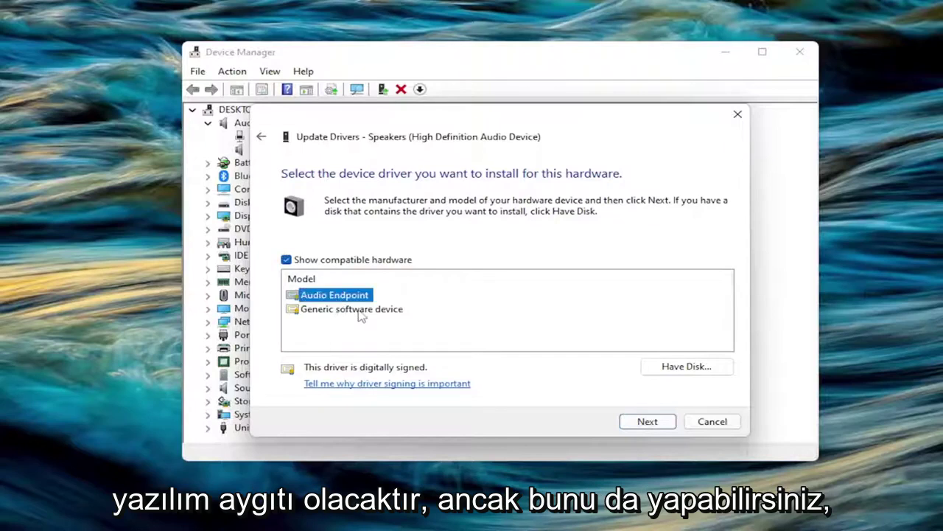
pyautogui.click(356, 312)
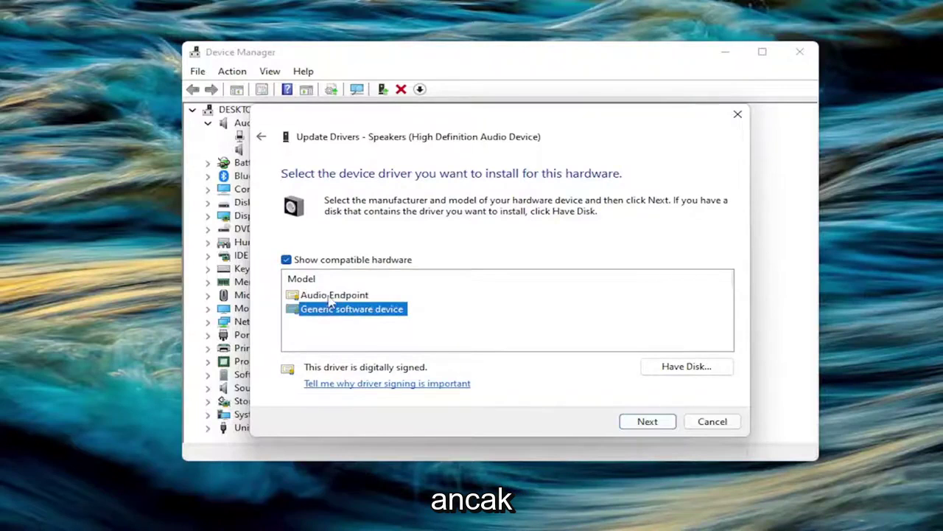
pyautogui.click(330, 297)
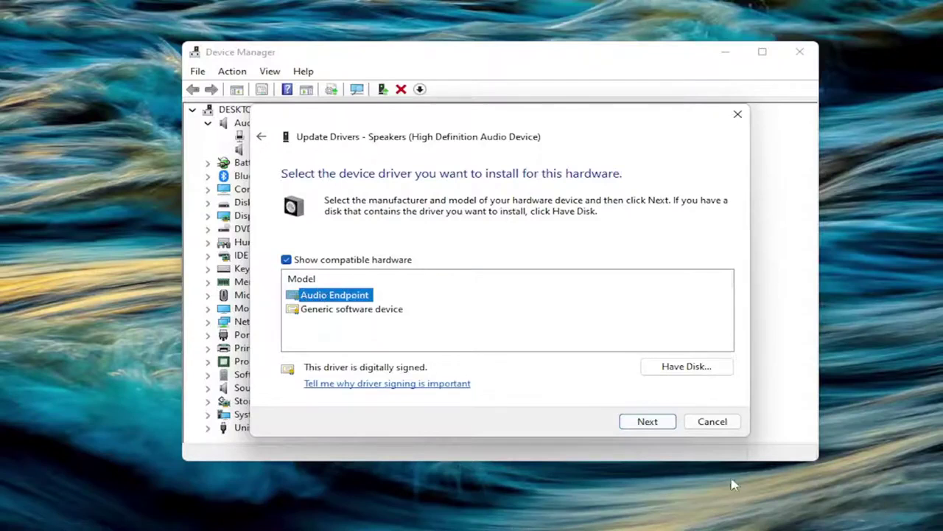
pyautogui.click(647, 420)
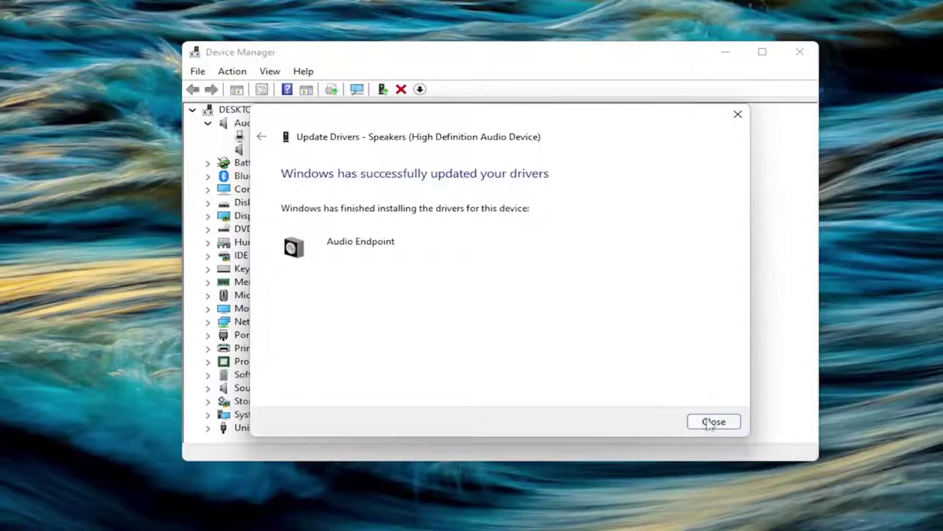
pyautogui.click(712, 421)
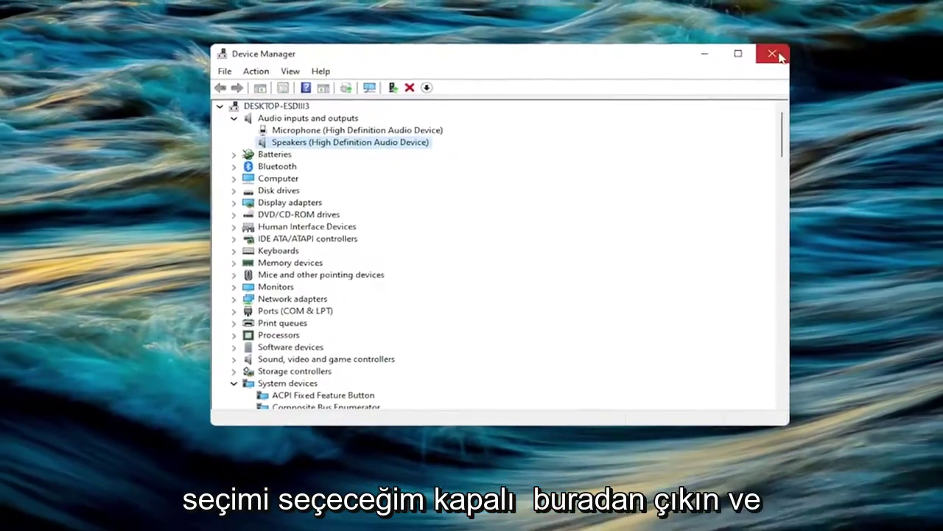
pyautogui.click(800, 51)
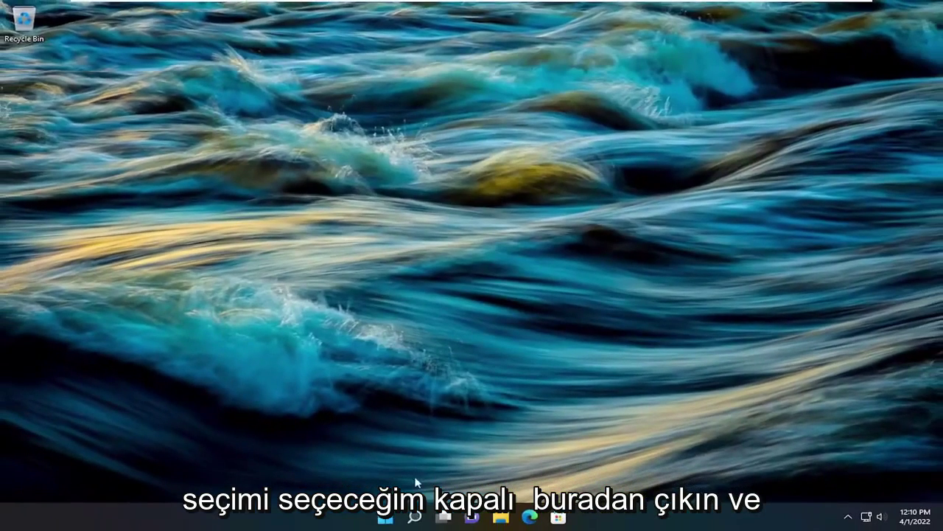
pyautogui.rightClick(385, 517)
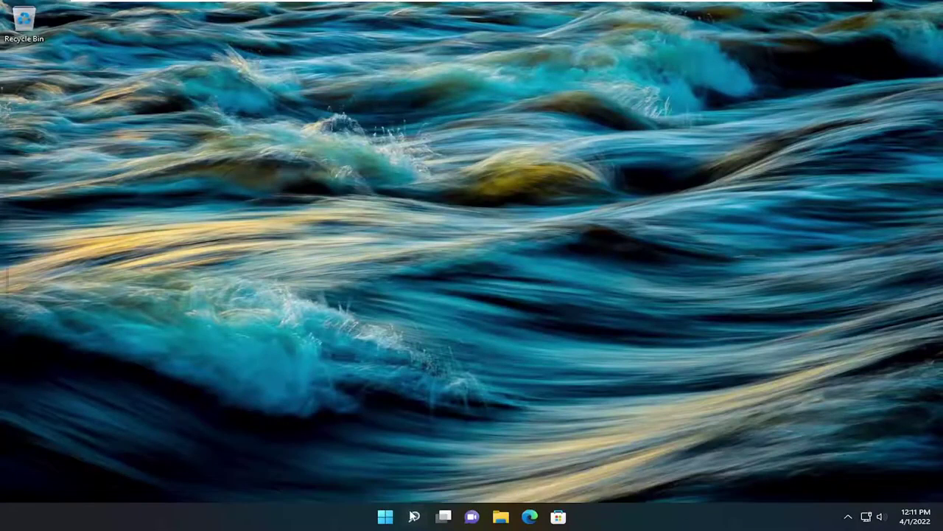
# Search for "control panel" and open the Control Panel.
pyautogui.click(414, 517)
pyautogui.write('control panel')
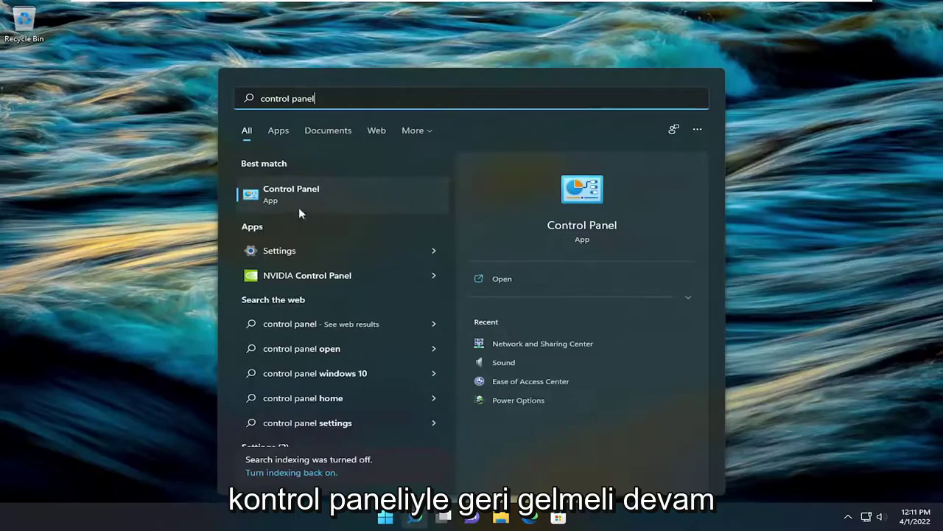
pyautogui.click(281, 196)
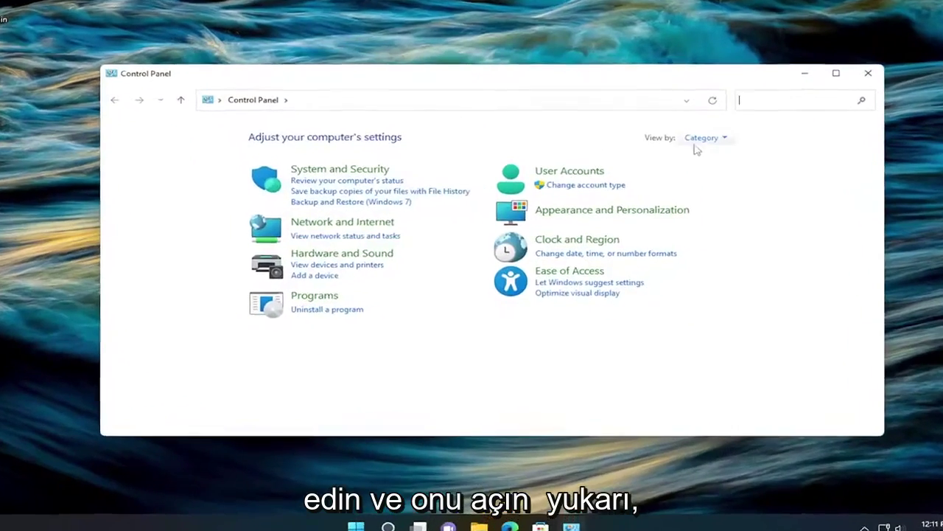
# Switch the Control Panel view to large icons and open the Sound settings.
pyautogui.click(704, 138)
pyautogui.click(715, 169)
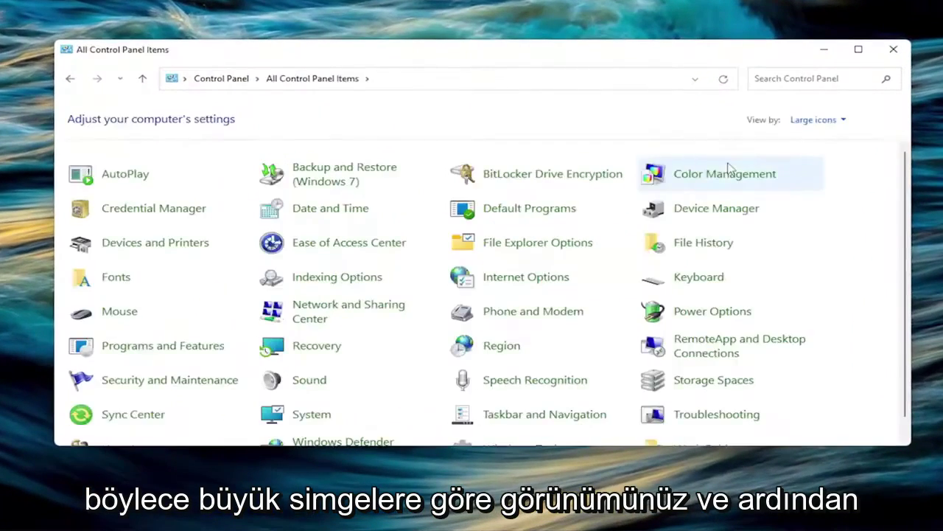
pyautogui.click(309, 380)
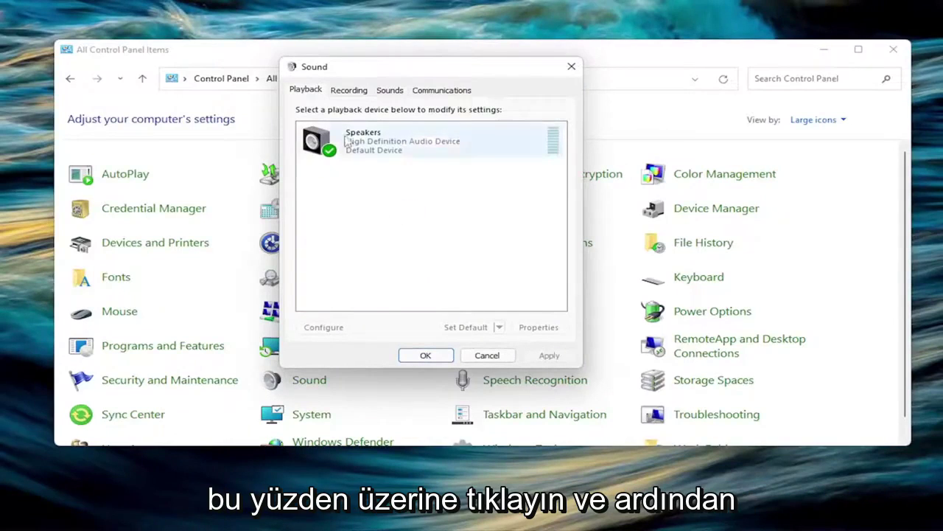
# Select the default Speakers playback device, view its audio channel configuration options, and cancel the speaker setup.
pyautogui.click(380, 148)
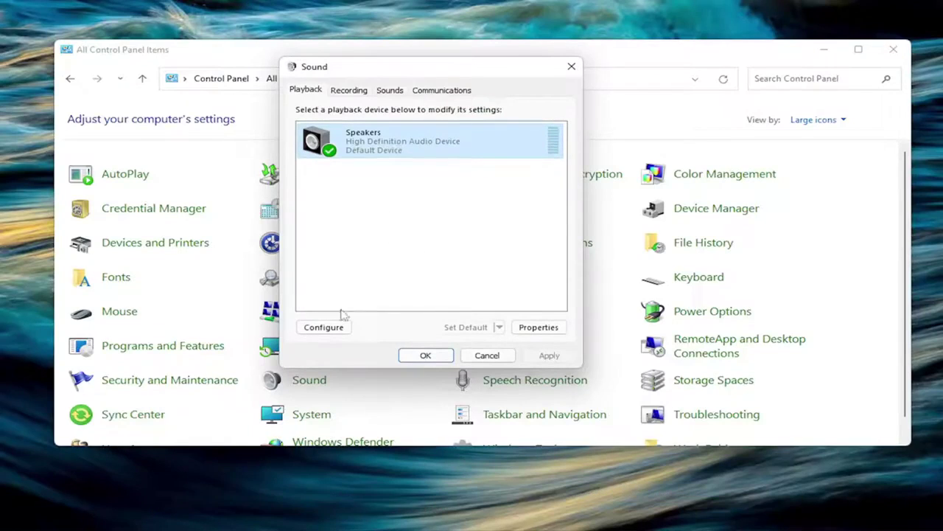
pyautogui.click(316, 328)
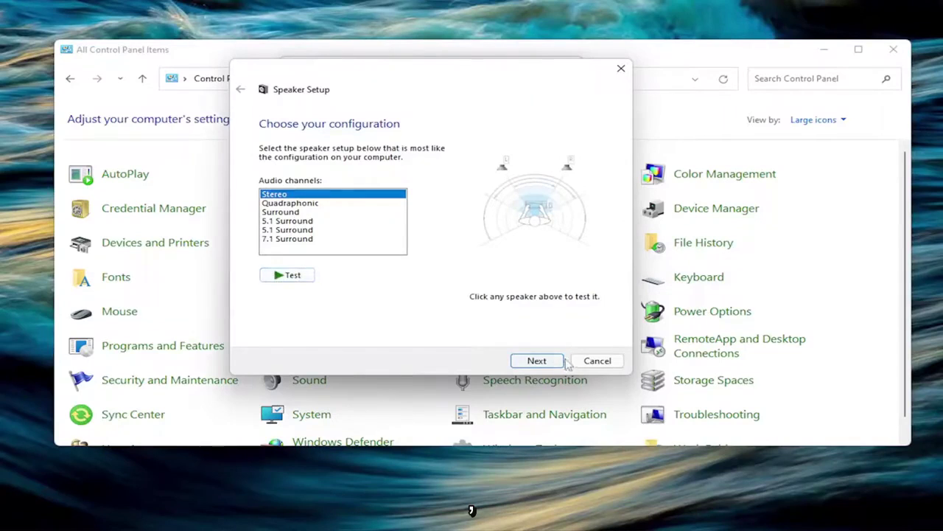
pyautogui.click(596, 362)
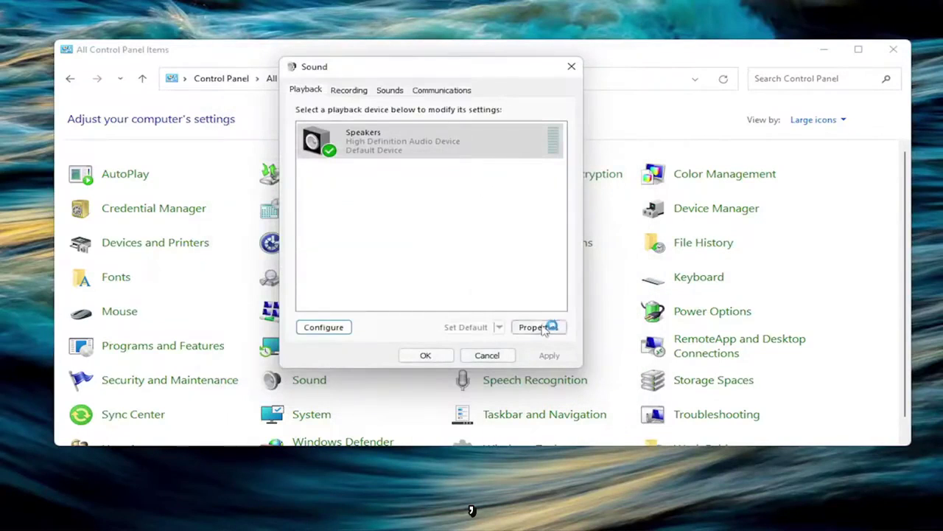
# Disable all enhancements in the Speakers properties, apply the change, and close the Sound dialog and Control Panel.
pyautogui.click(546, 327)
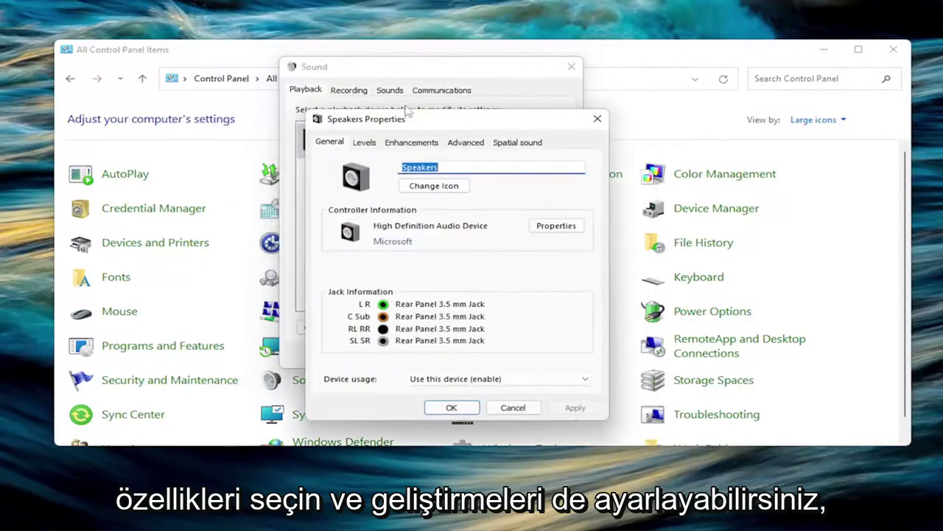
pyautogui.moveTo(413, 126); pyautogui.dragTo(389, 73)
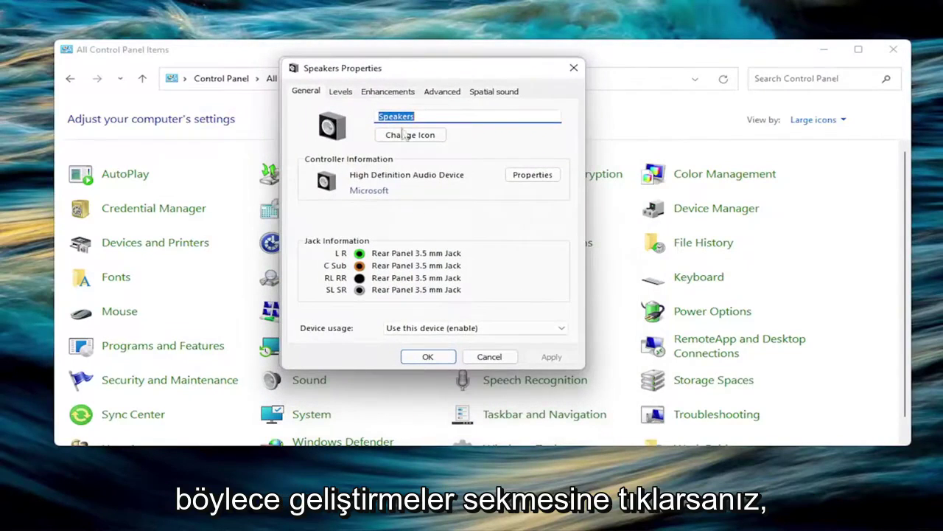
pyautogui.click(389, 92)
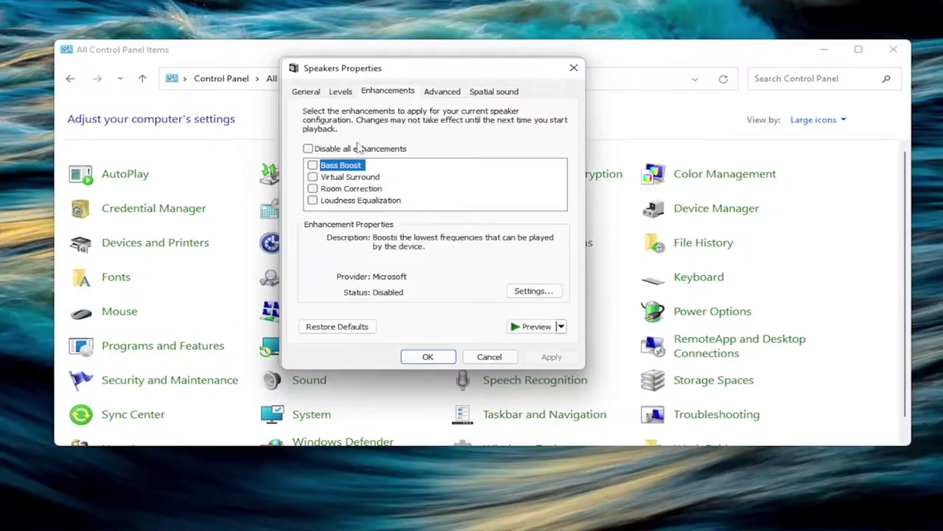
pyautogui.click(323, 150)
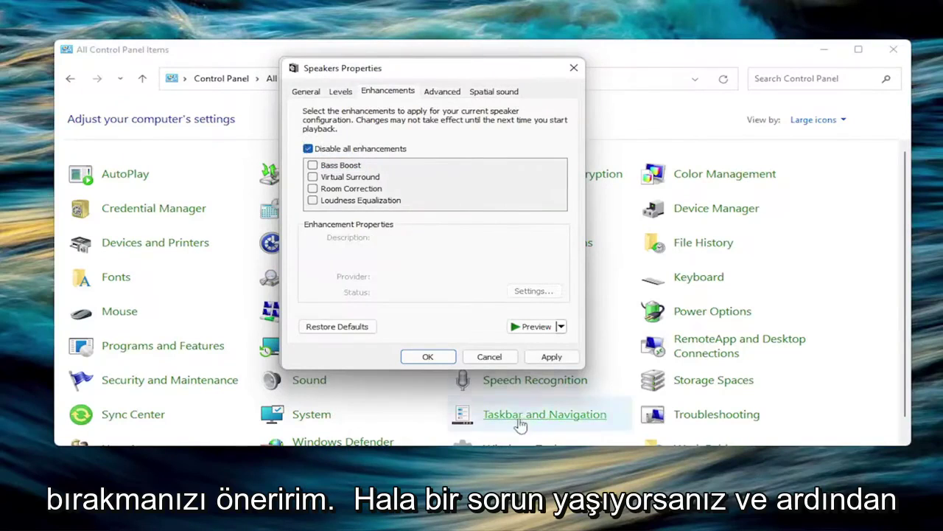
pyautogui.click(552, 357)
pyautogui.click(429, 357)
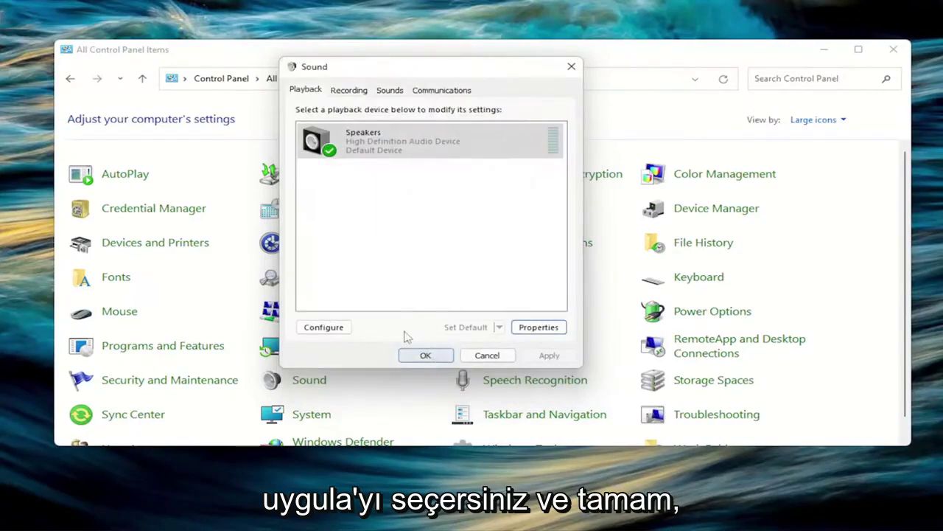
pyautogui.click(425, 355)
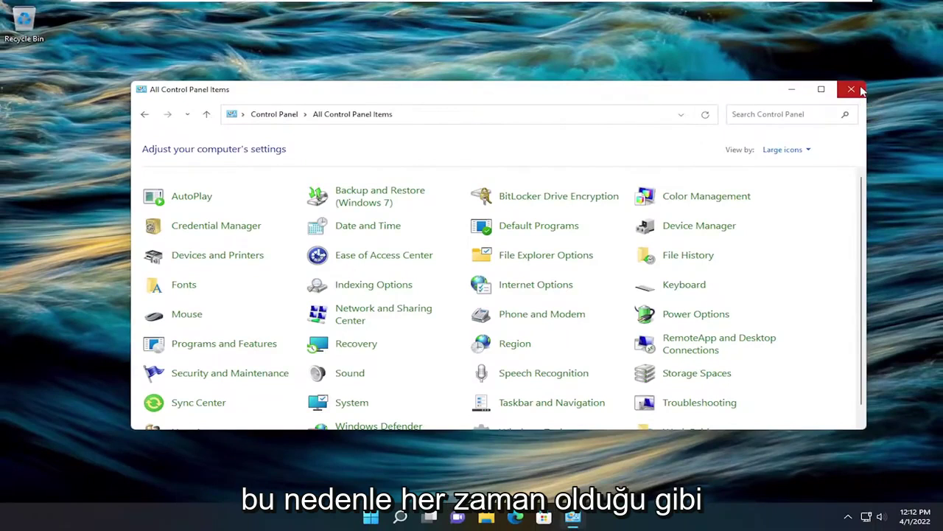
pyautogui.click(853, 90)
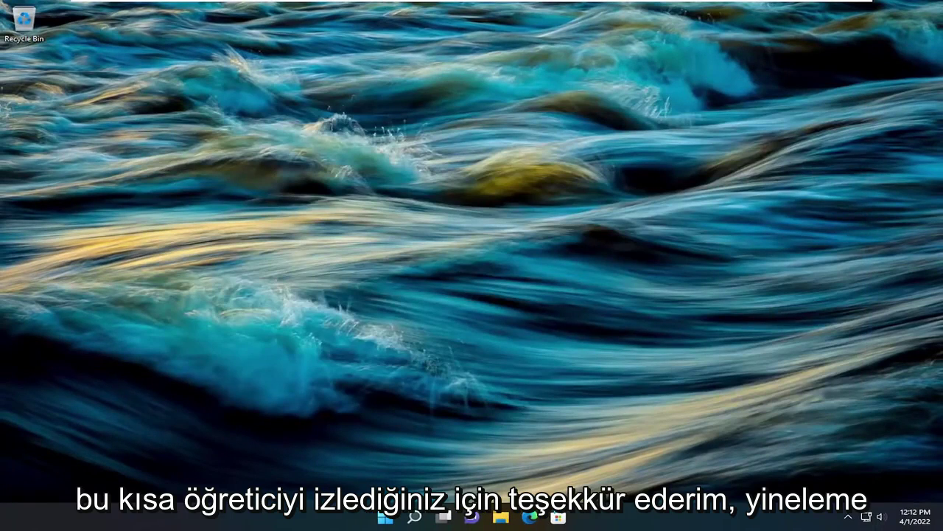